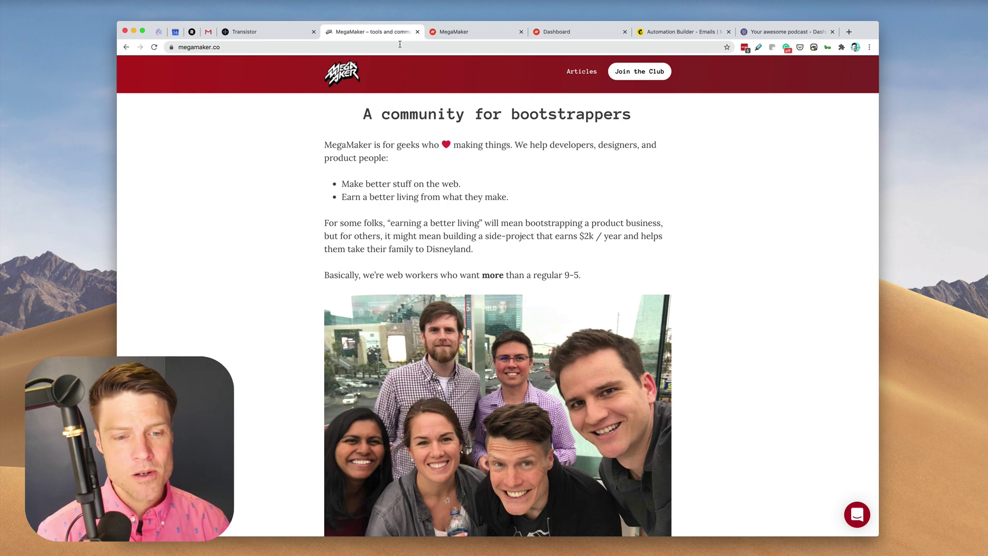
pyautogui.scroll(-3, 510, 171)
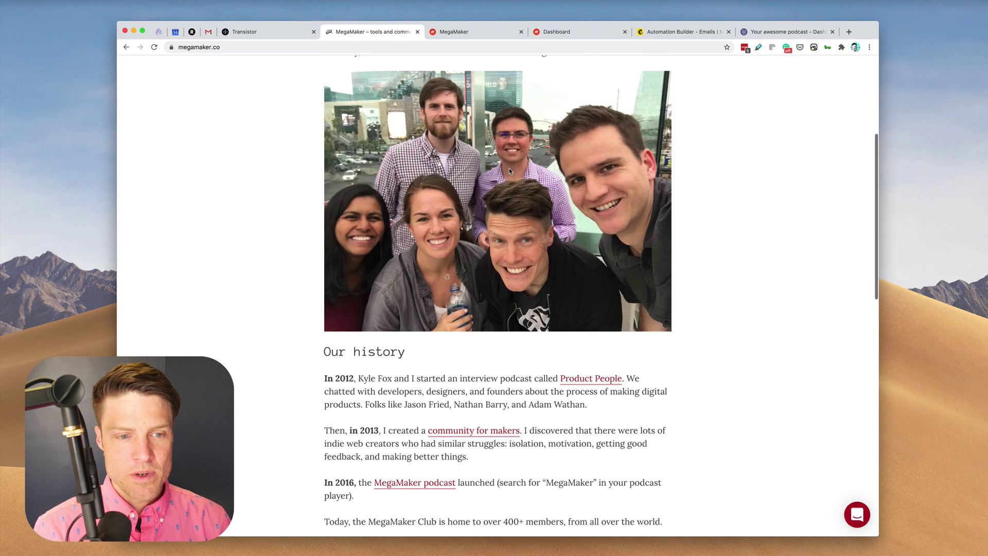
pyautogui.scroll(3, 505, 159)
# Review the MegaMaker Club checkout page and Memberful admin overview, then return to Transistor's episode list.
pyautogui.click(474, 32)
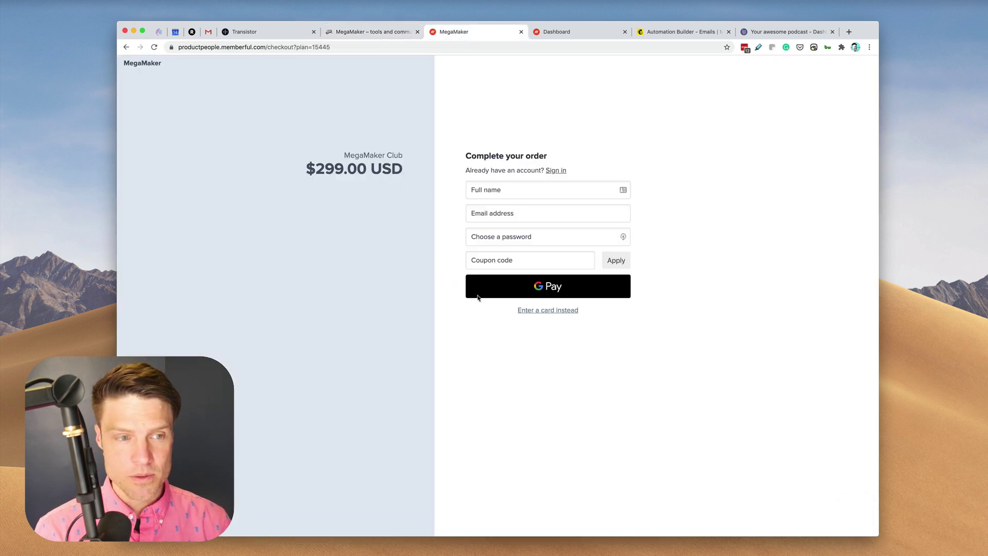
pyautogui.click(571, 31)
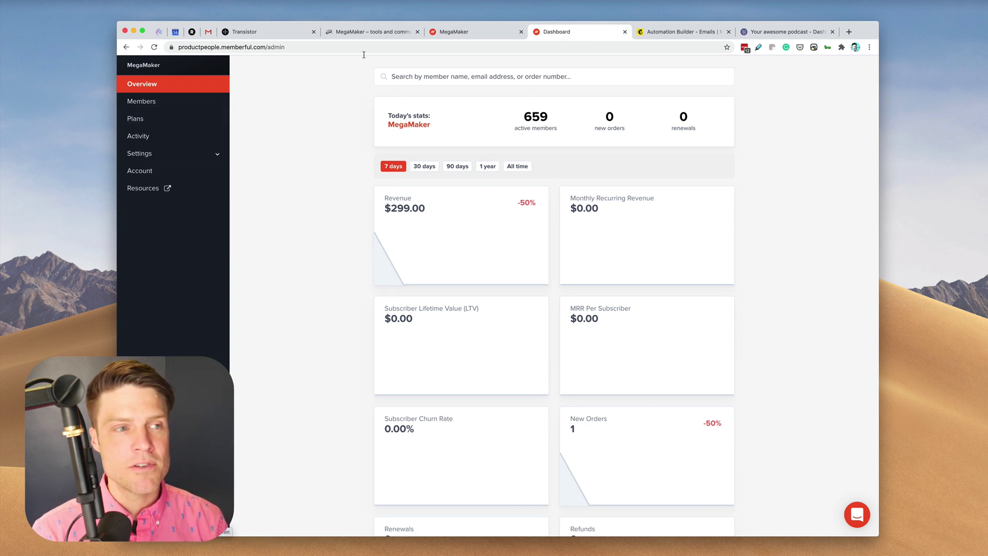
pyautogui.click(263, 32)
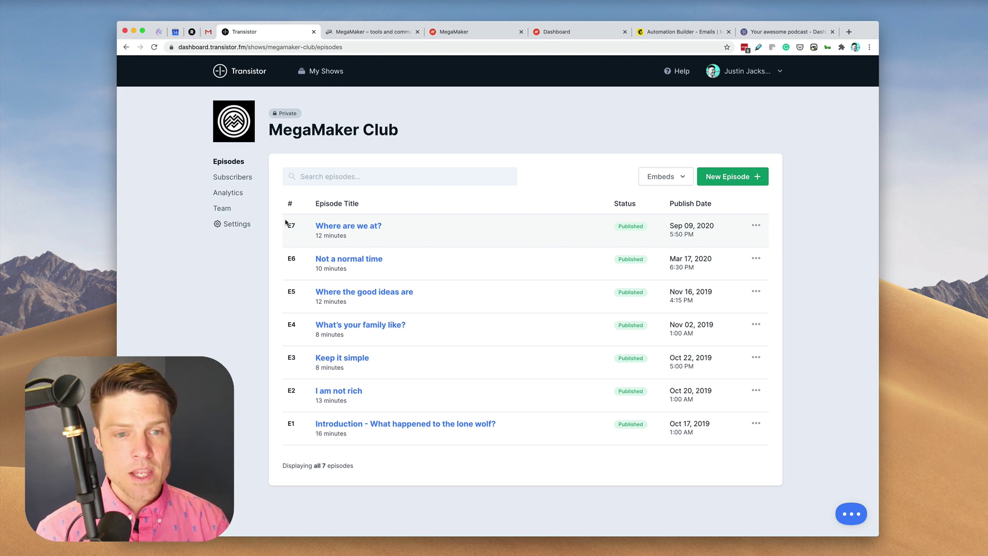
# Copy the MegaMaker Club shareable invite link from the Subscribers page.
pyautogui.click(232, 177)
pyautogui.click(729, 178)
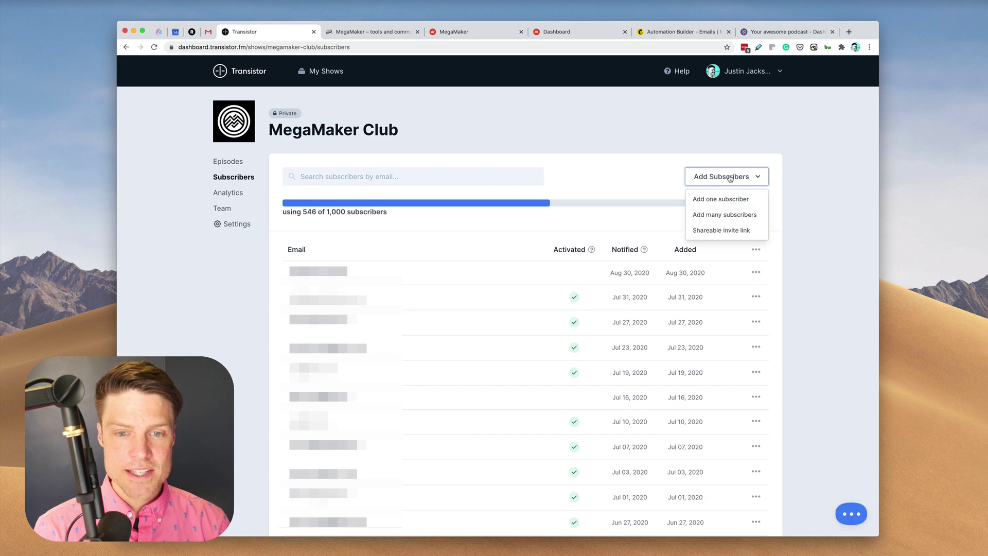
pyautogui.click(725, 231)
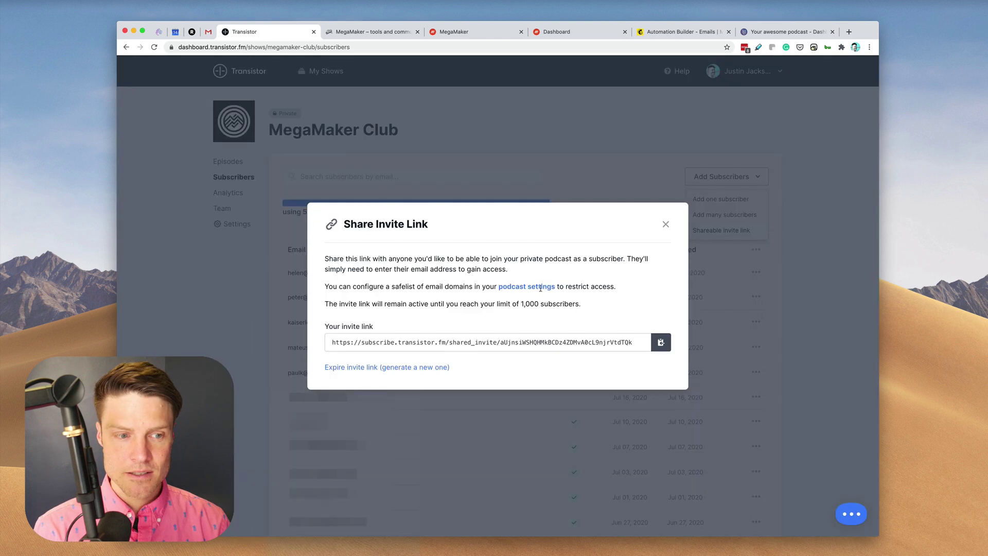
pyautogui.click(661, 342)
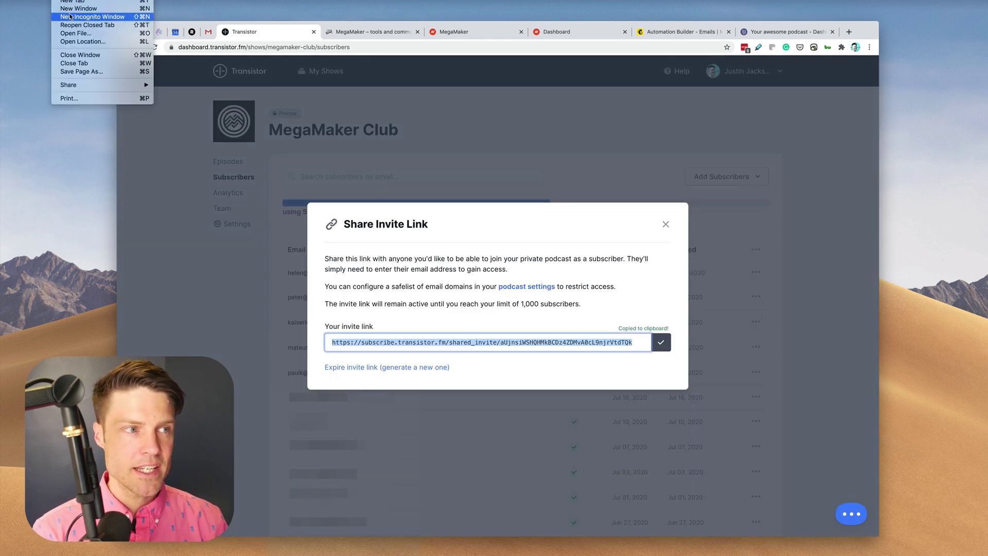
# Test the invite link in a new Incognito window, then dismiss the invite link dialog.
pyautogui.click(69, 17)
pyautogui.press('super+v')
pyautogui.press('Return')
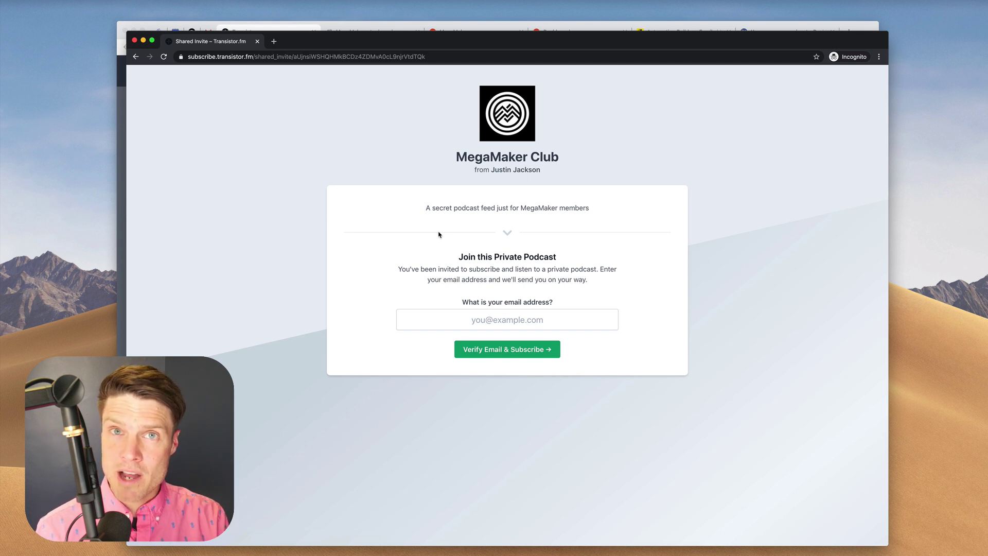
pyautogui.click(134, 42)
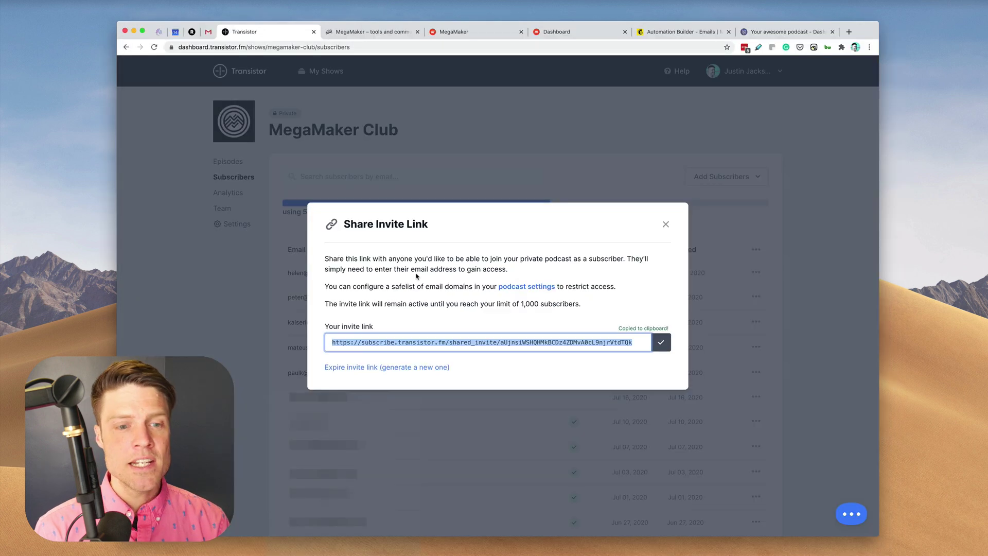
pyautogui.press('Escape')
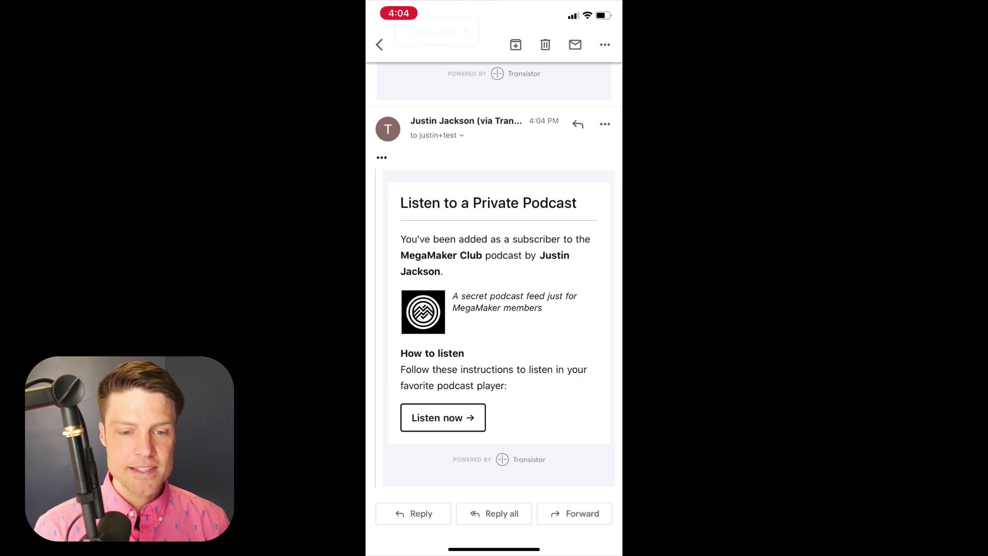
# Follow the invite email's Listen now instructions and subscribe to the private feed in Apple Podcasts.
pyautogui.click(443, 417)
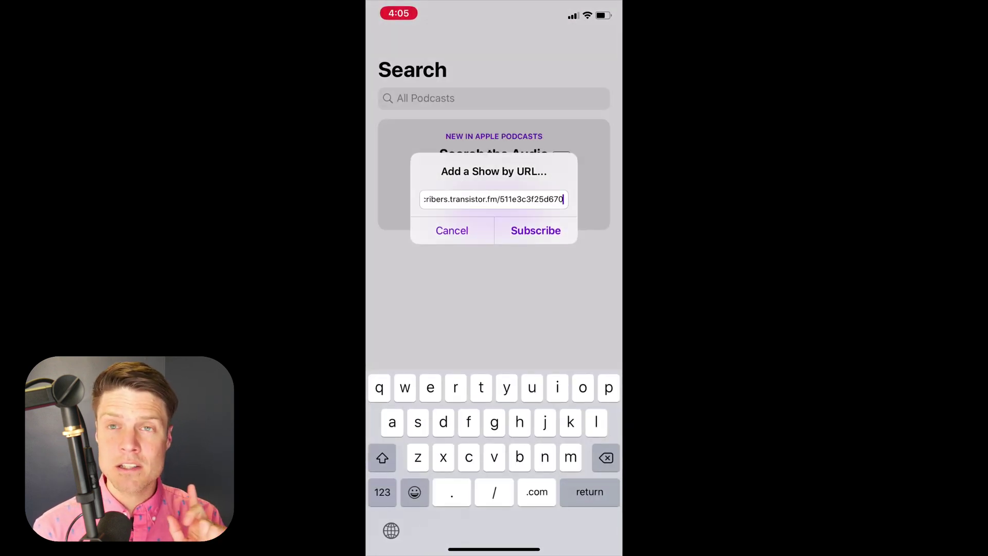
pyautogui.click(535, 230)
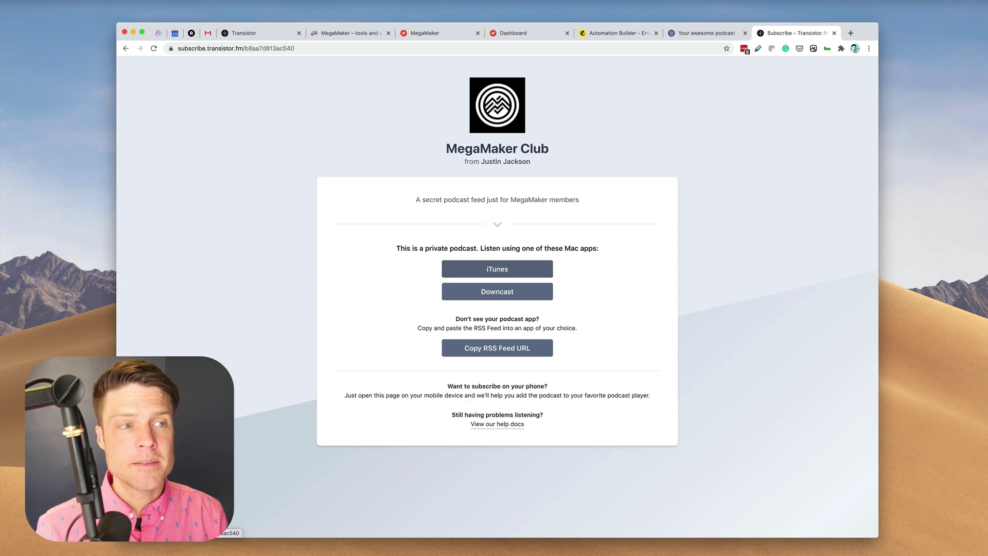
# Check a subscriber's actions menu, then copy the shareable invite link again.
pyautogui.click(247, 33)
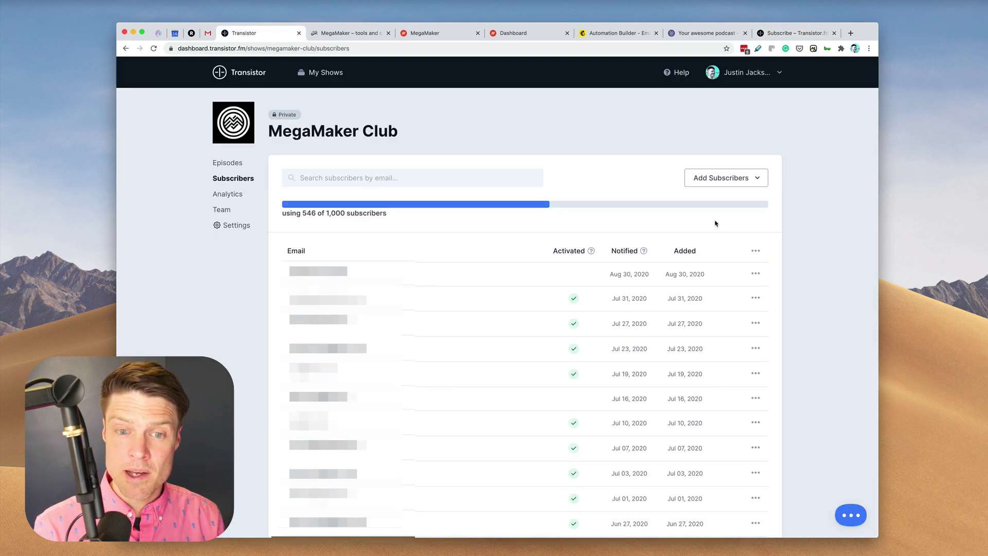
pyautogui.click(755, 373)
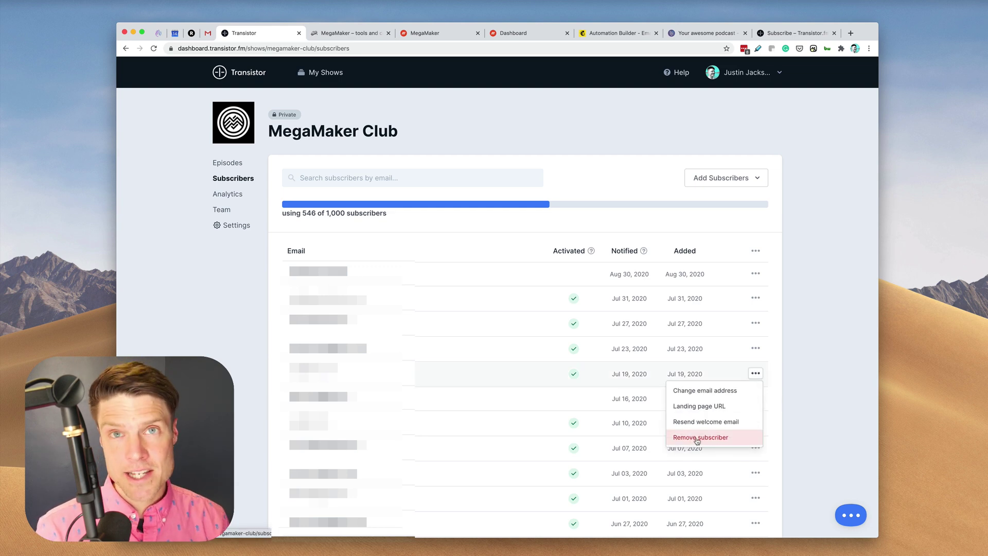
pyautogui.click(583, 145)
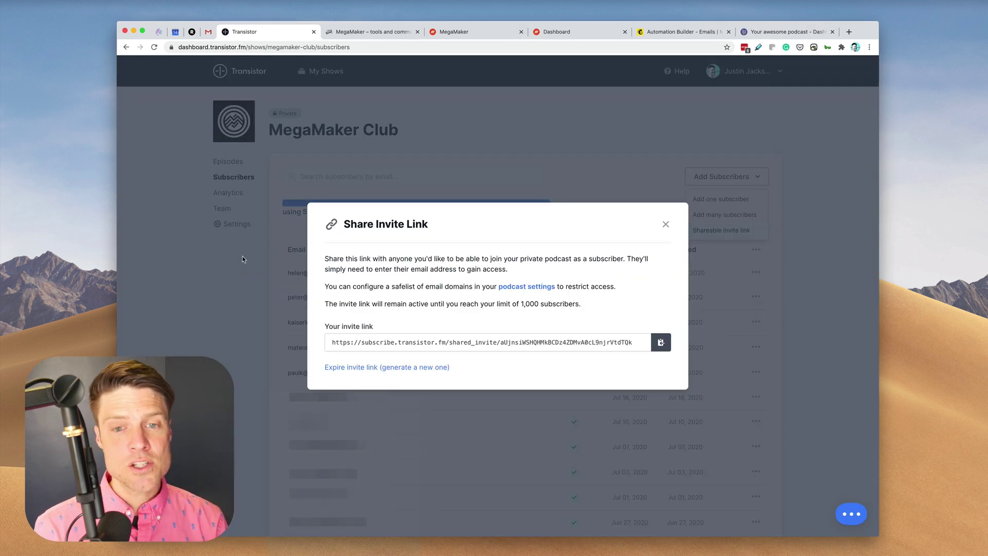
pyautogui.click(661, 342)
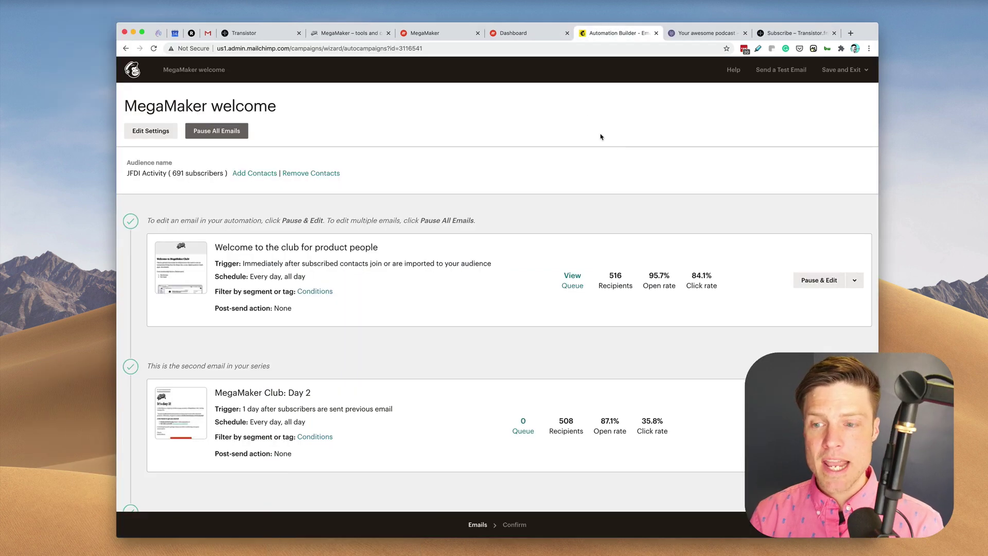
pyautogui.scroll(-1, 441, 344)
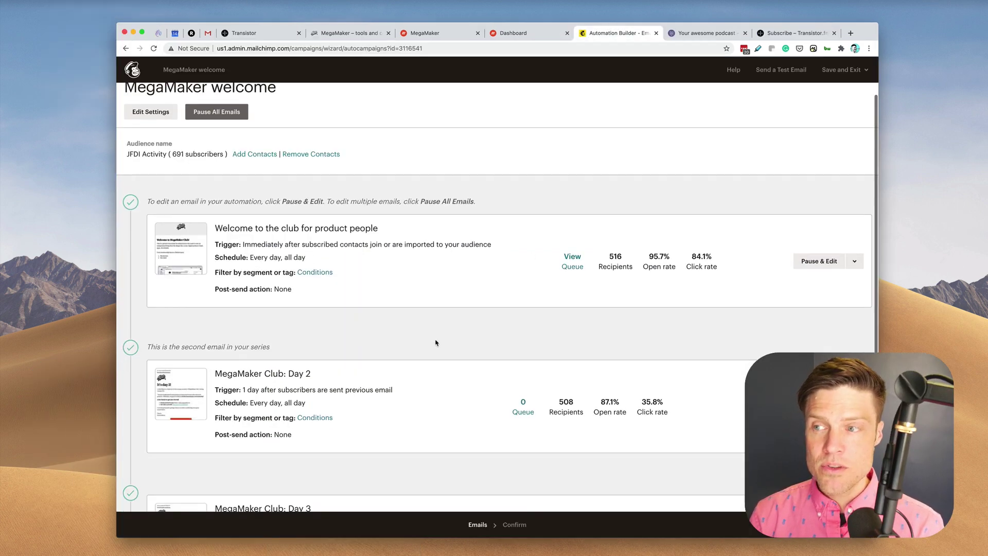
pyautogui.scroll(-2, 438, 345)
pyautogui.scroll(-5, 437, 346)
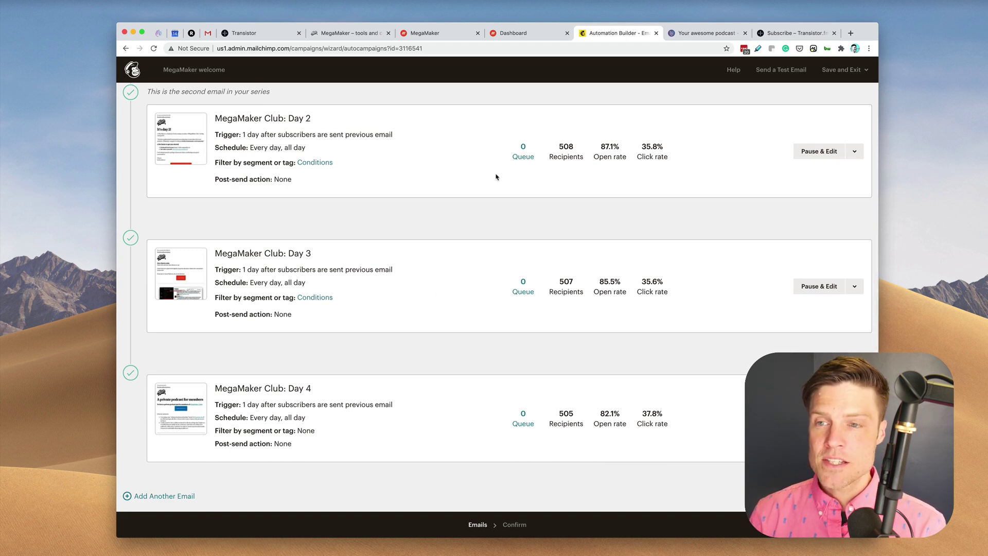
# Review Memberful's Integrate > Services list showing Mailchimp syncing JFDI Activity, then return to Mailchimp.
pyautogui.click(524, 31)
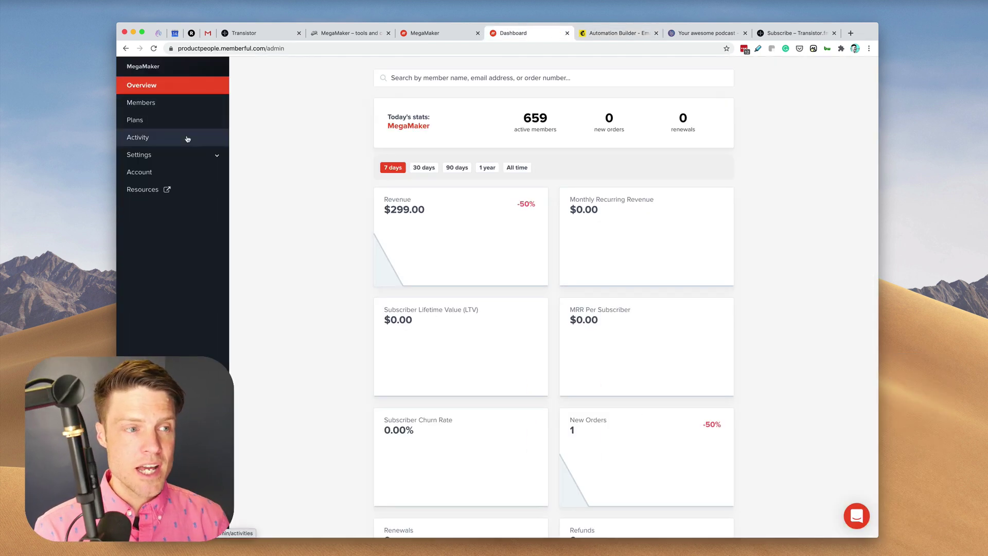
pyautogui.click(190, 157)
pyautogui.click(154, 177)
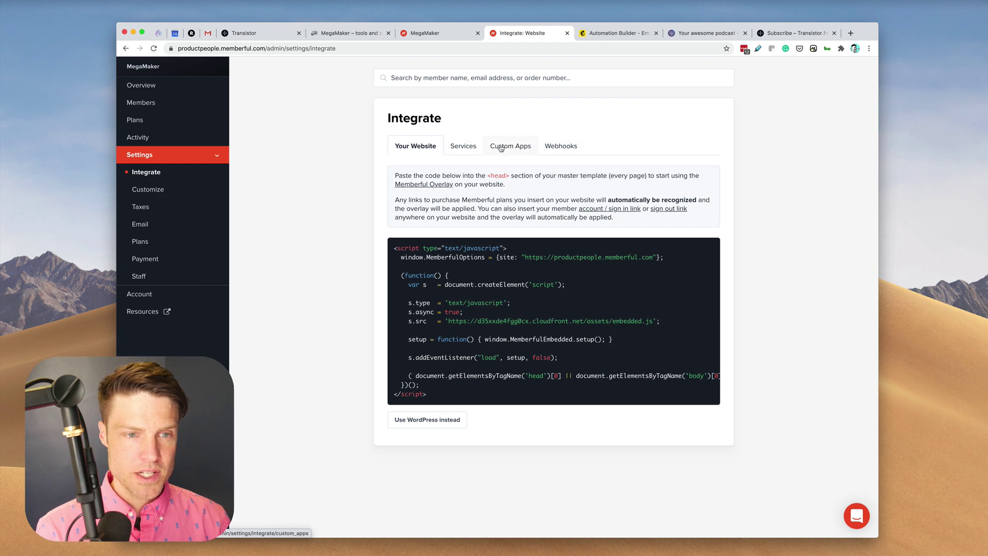
pyautogui.click(461, 147)
pyautogui.scroll(-2, 483, 262)
pyautogui.scroll(-2, 484, 263)
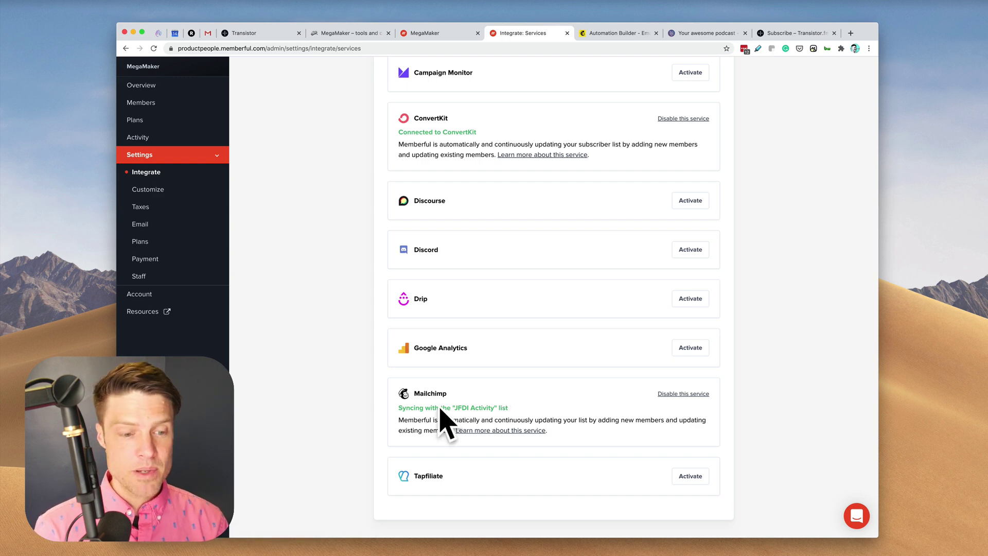
pyautogui.click(614, 33)
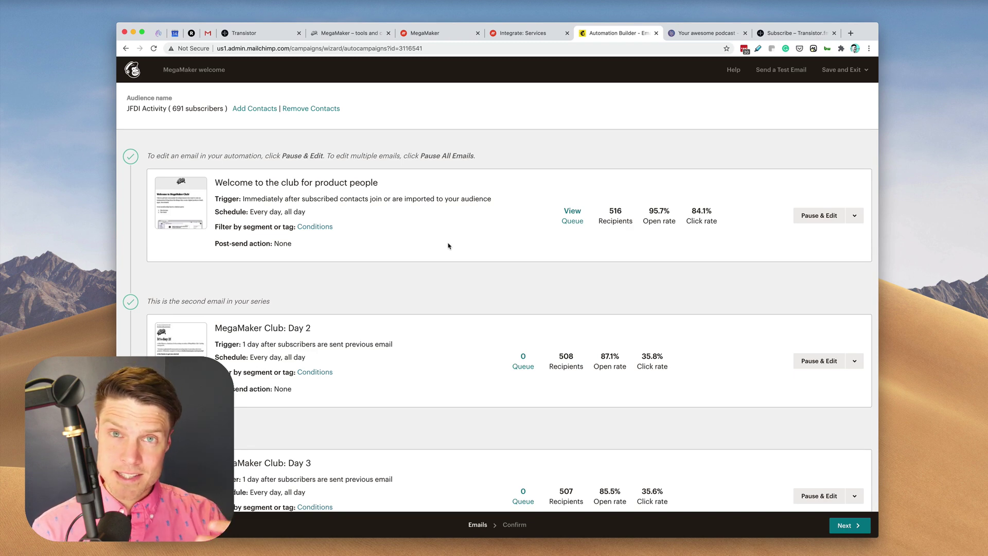
pyautogui.scroll(-3, 499, 297)
pyautogui.scroll(-2, 507, 307)
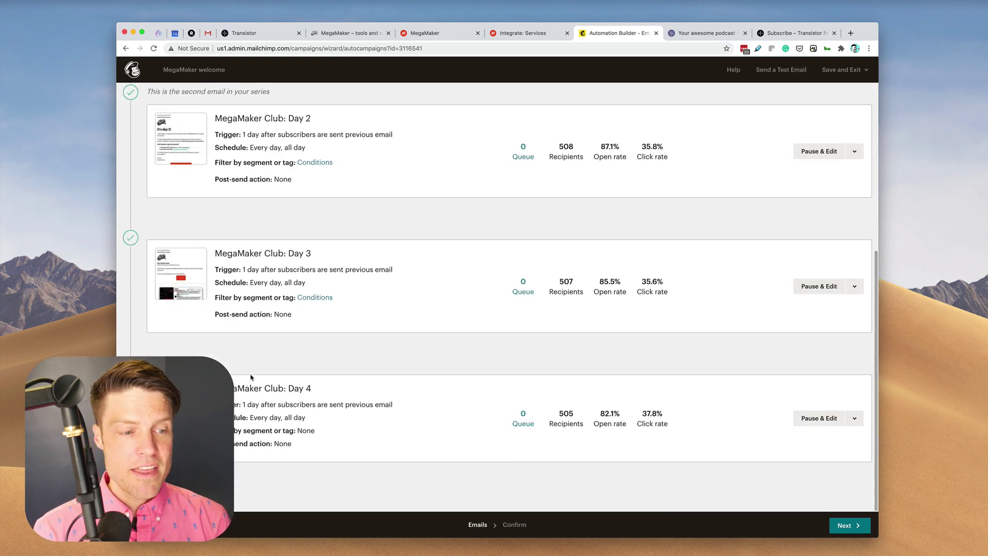
pyautogui.click(854, 418)
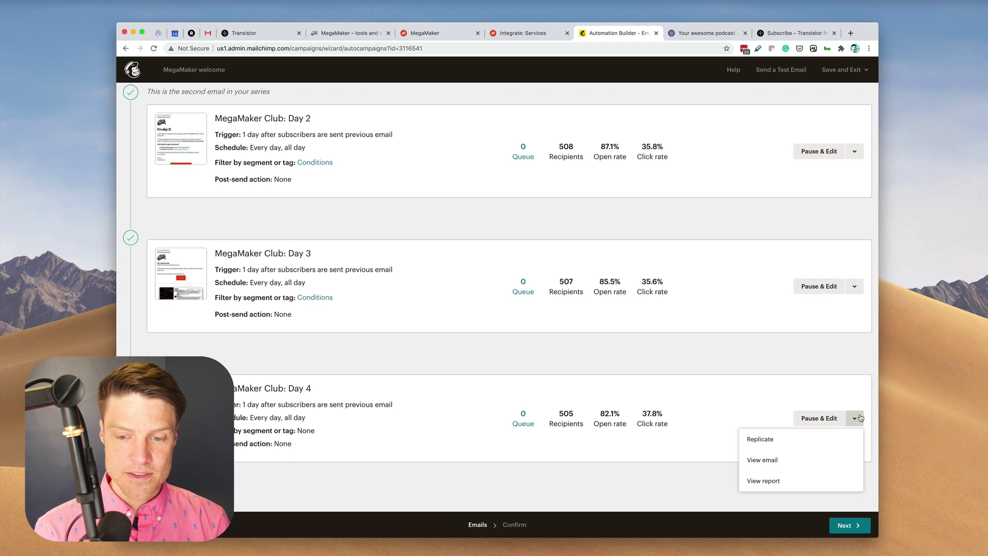
pyautogui.click(788, 460)
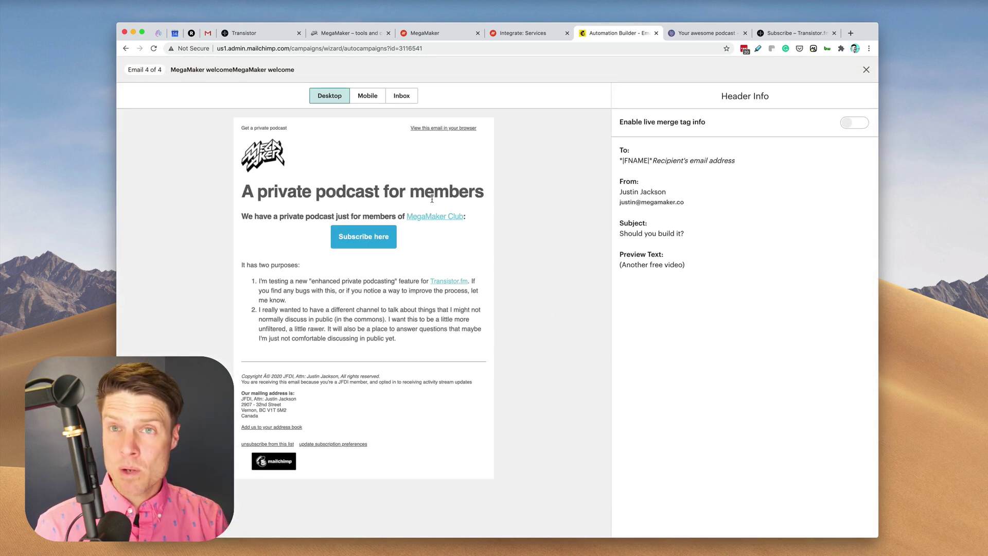
pyautogui.click(369, 240)
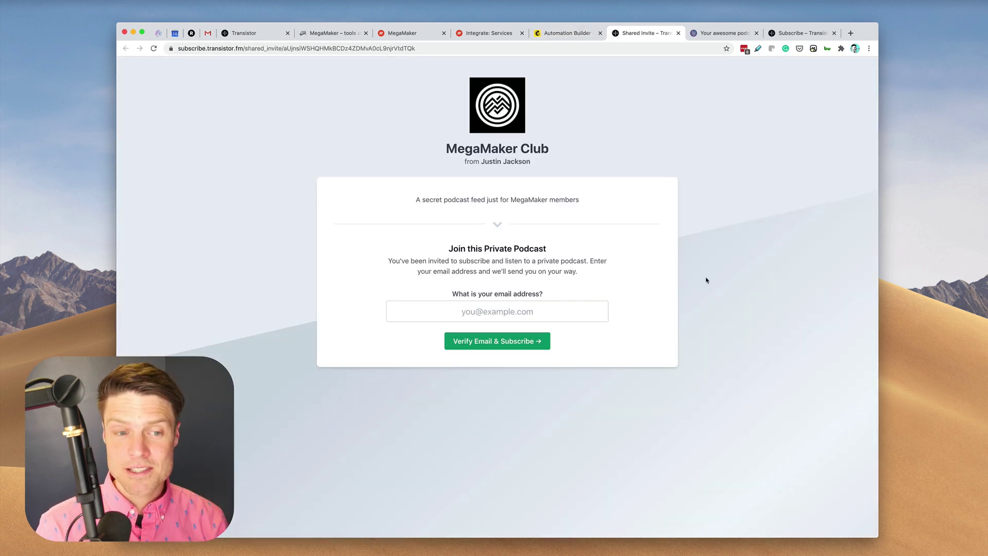
pyautogui.click(678, 33)
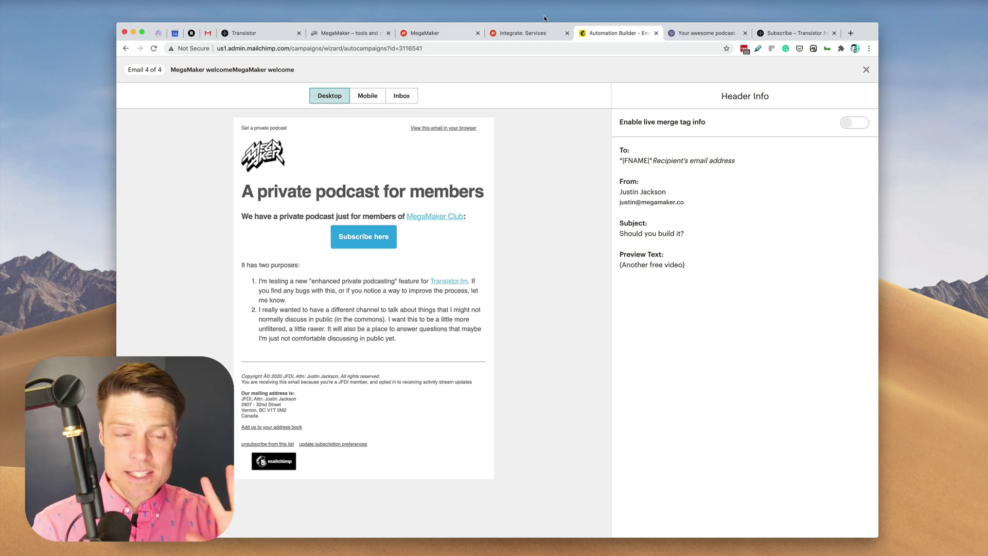
# Review the Carrd members page draft, then return to the Transistor podcast dashboard.
pyautogui.click(715, 35)
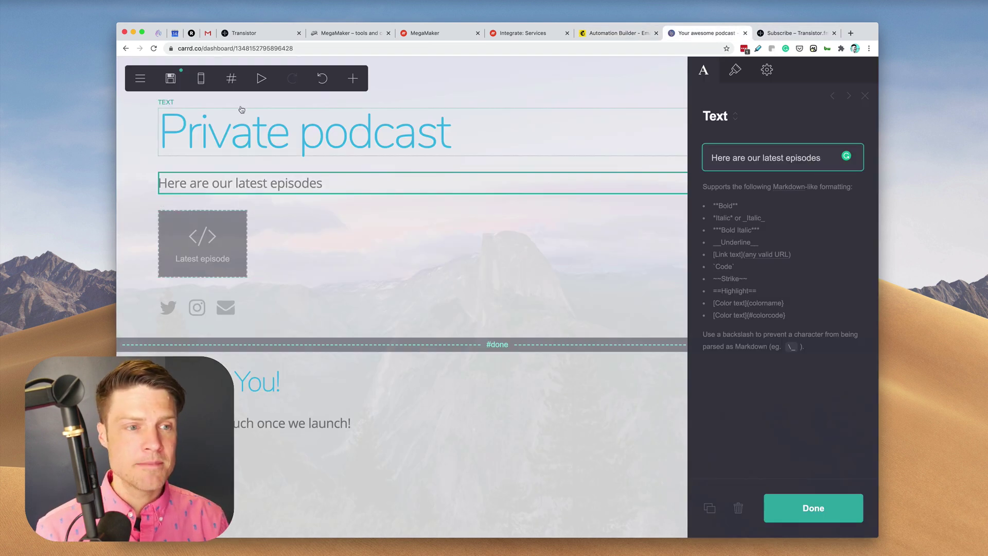
pyautogui.click(245, 34)
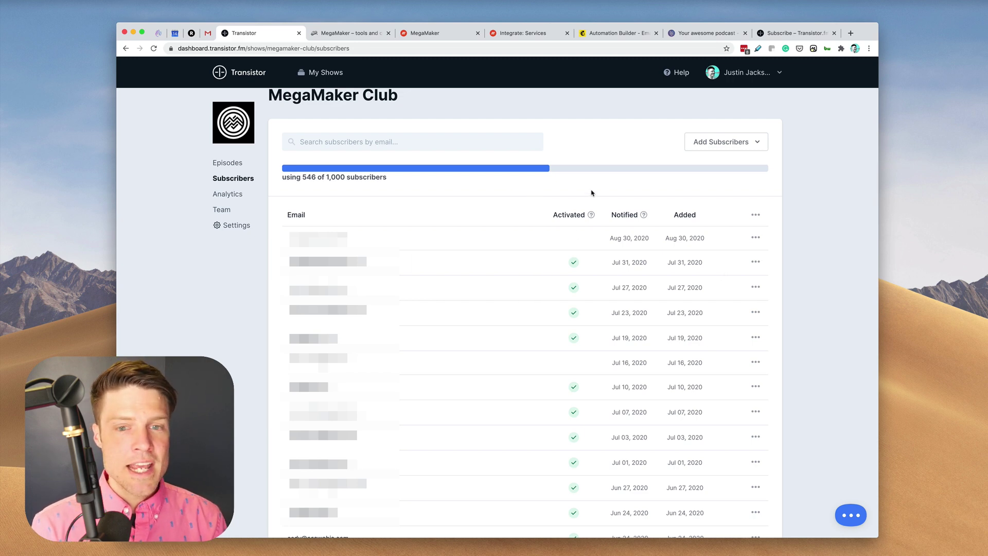
# Copy the MegaMaker Club playlist player embed code set to Dark Theme.
pyautogui.click(232, 163)
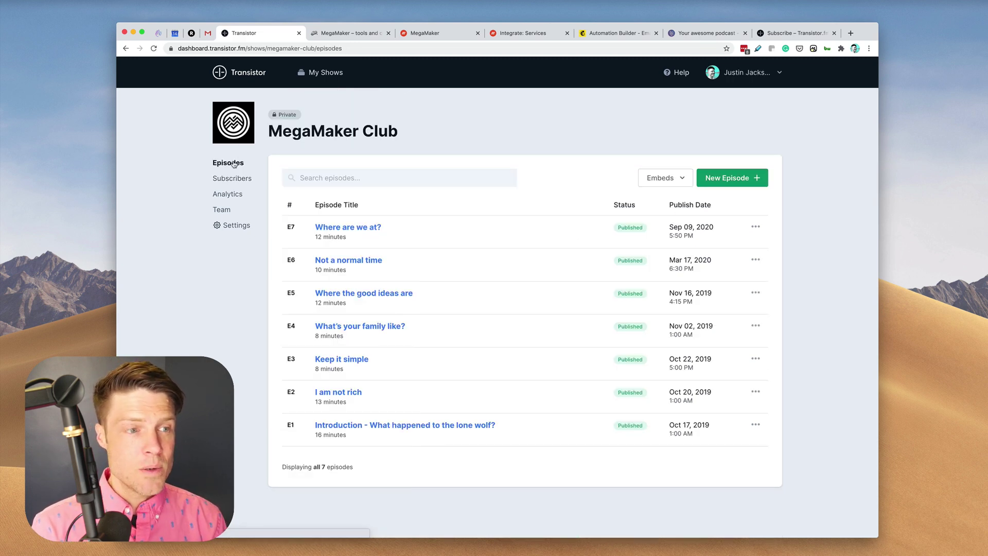
pyautogui.click(683, 179)
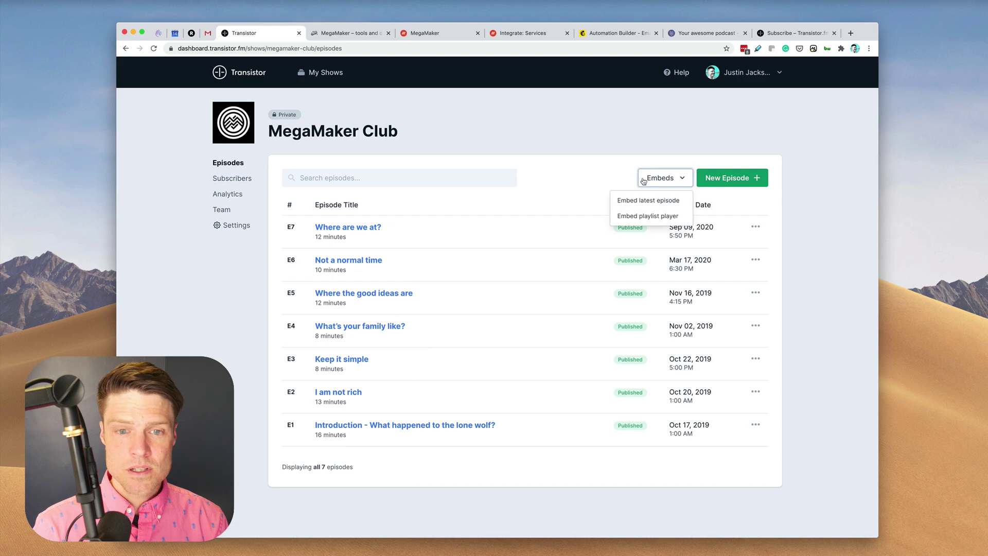
pyautogui.click(655, 218)
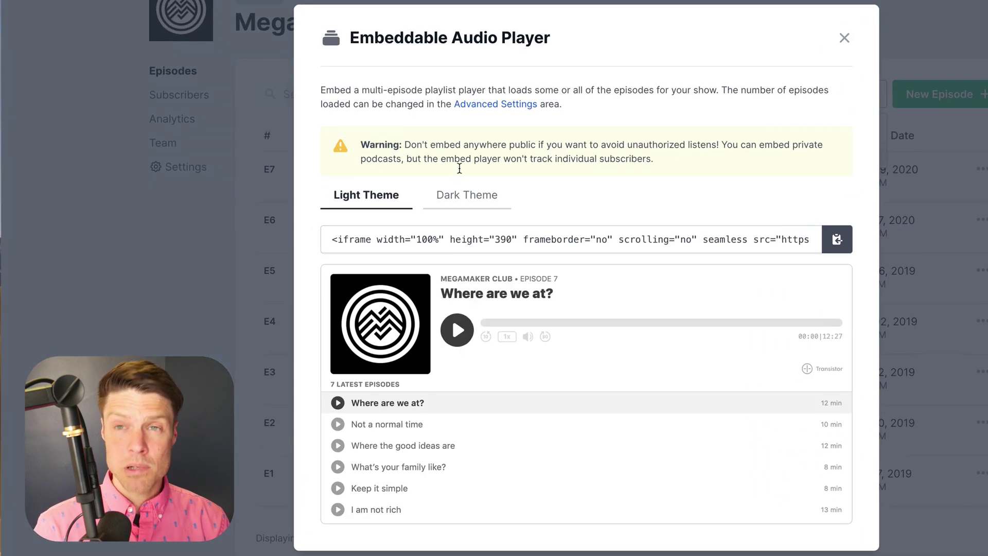
pyautogui.click(454, 197)
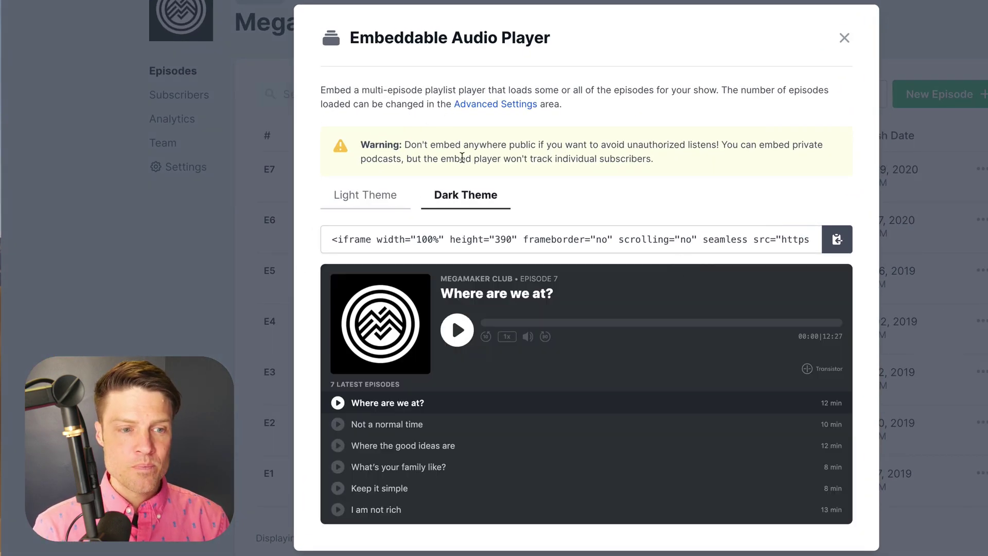
pyautogui.moveTo(403, 145); pyautogui.dragTo(650, 144)
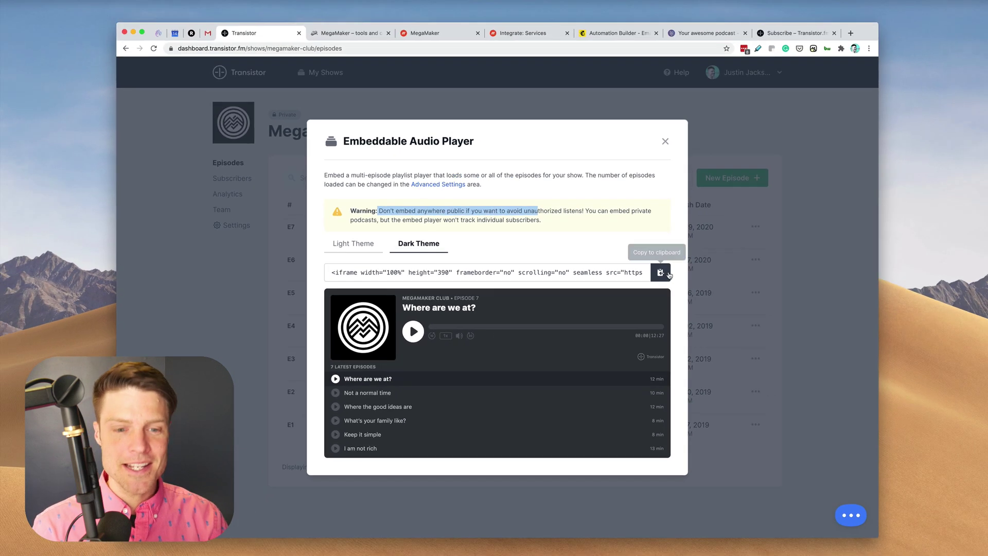
pyautogui.click(660, 272)
# Replace the Latest episode embed block's code with the dark playlist player code.
pyautogui.click(698, 32)
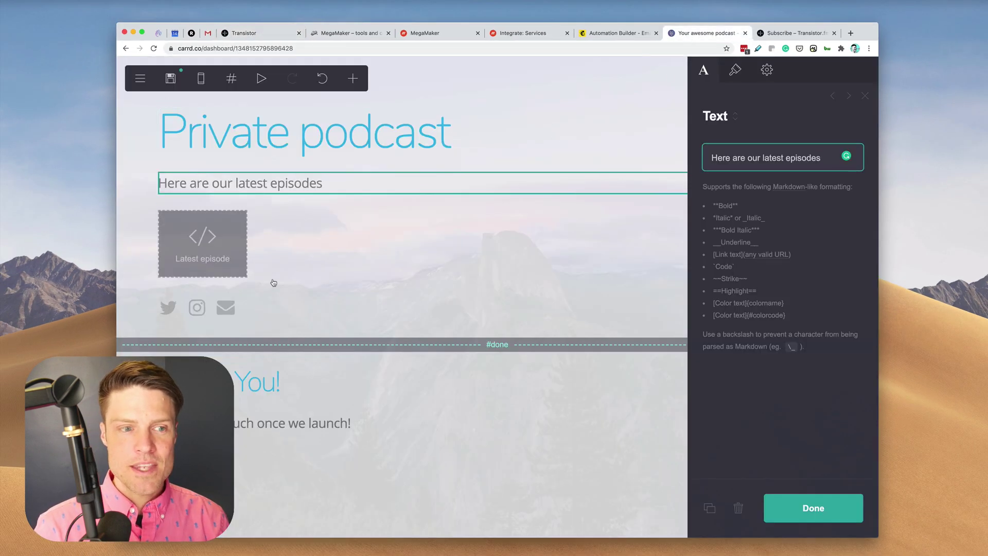
pyautogui.click(278, 275)
pyautogui.scroll(-3, 777, 376)
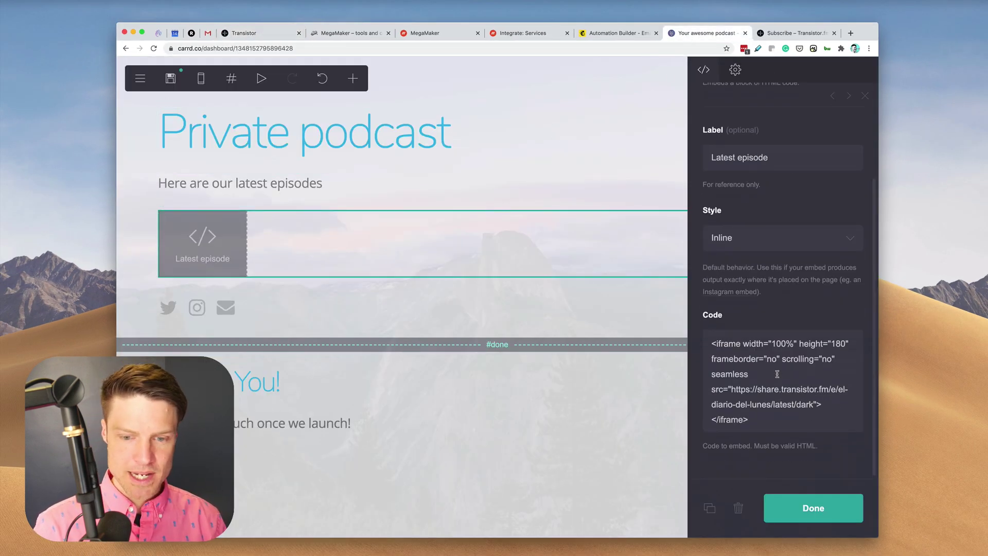
pyautogui.click(777, 376)
pyautogui.hotkey('ctrl', 'a')
pyautogui.hotkey('ctrl', 'v')
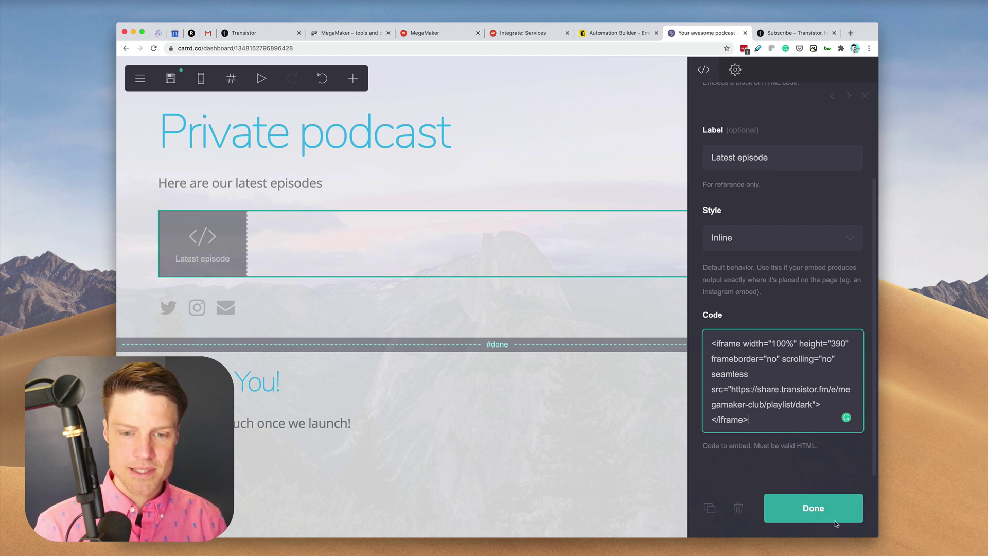
pyautogui.click(815, 501)
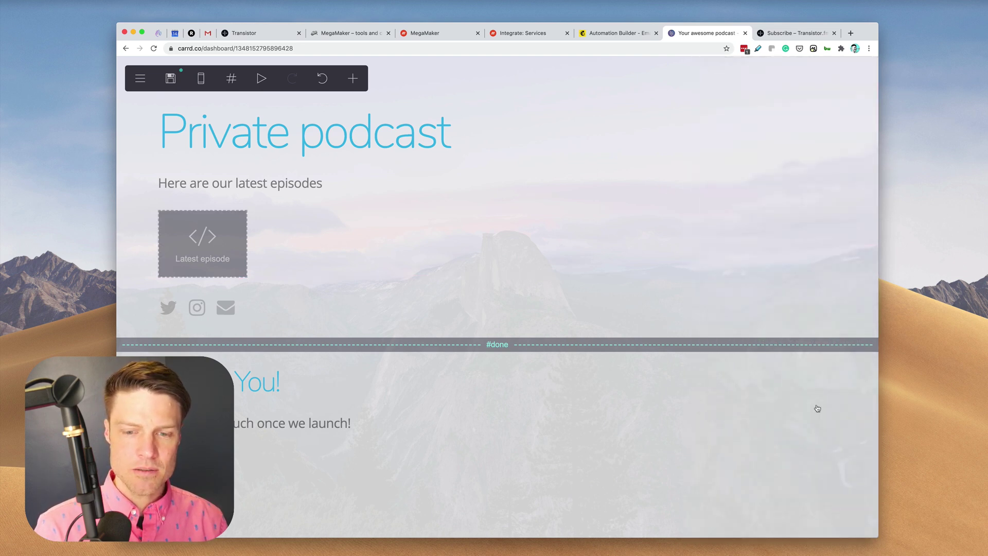
# Publish the page changes and view the live site with the dark playlist player.
pyautogui.click(171, 78)
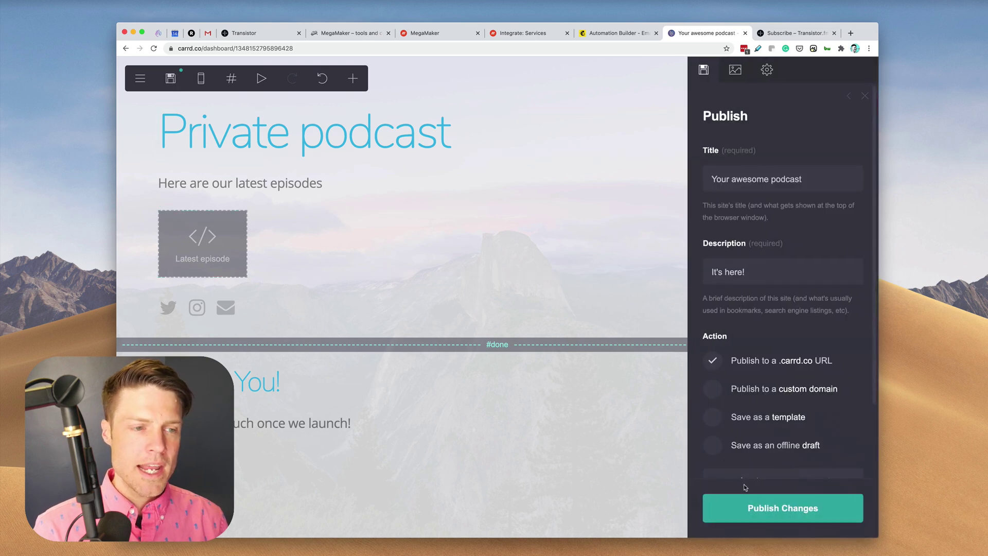
pyautogui.click(794, 510)
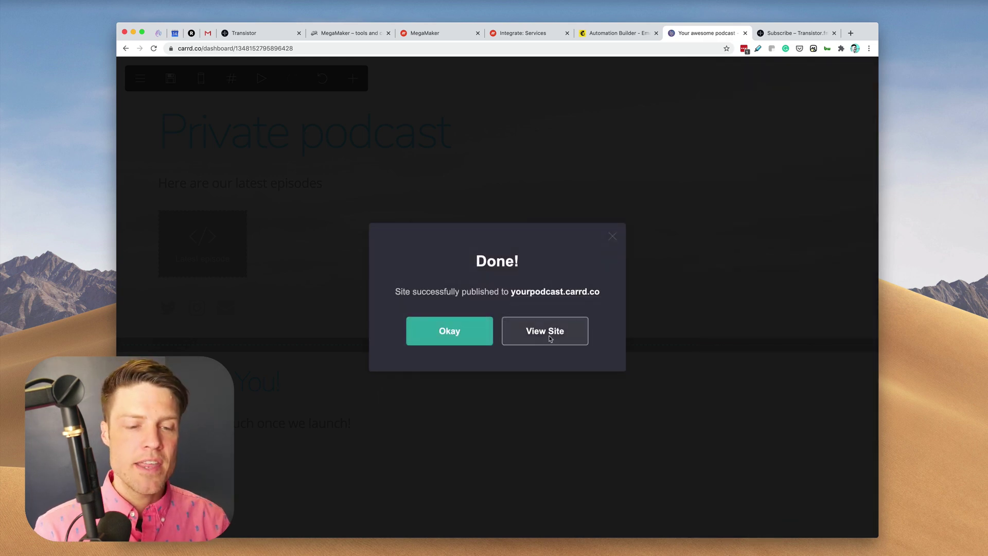
pyautogui.click(549, 333)
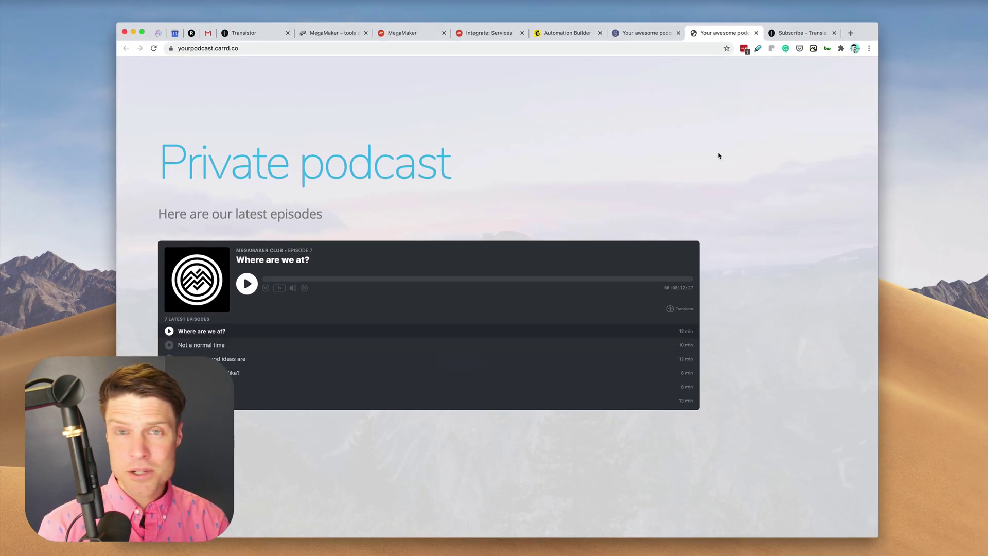
# Open memberspace.com and podia.com in new tabs, then return to the Carrd editor.
pyautogui.click(409, 35)
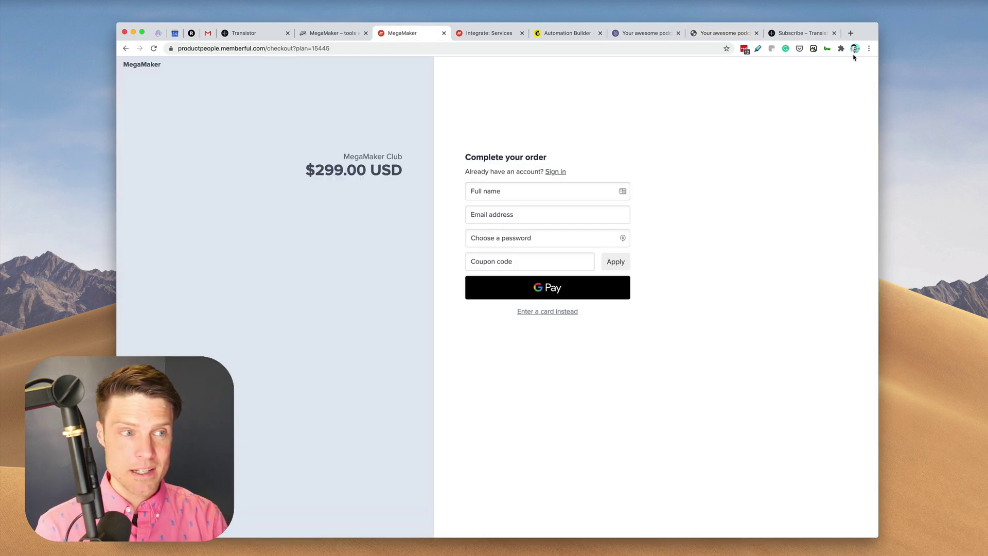
pyautogui.click(849, 33)
pyautogui.write('member')
pyautogui.press('Return')
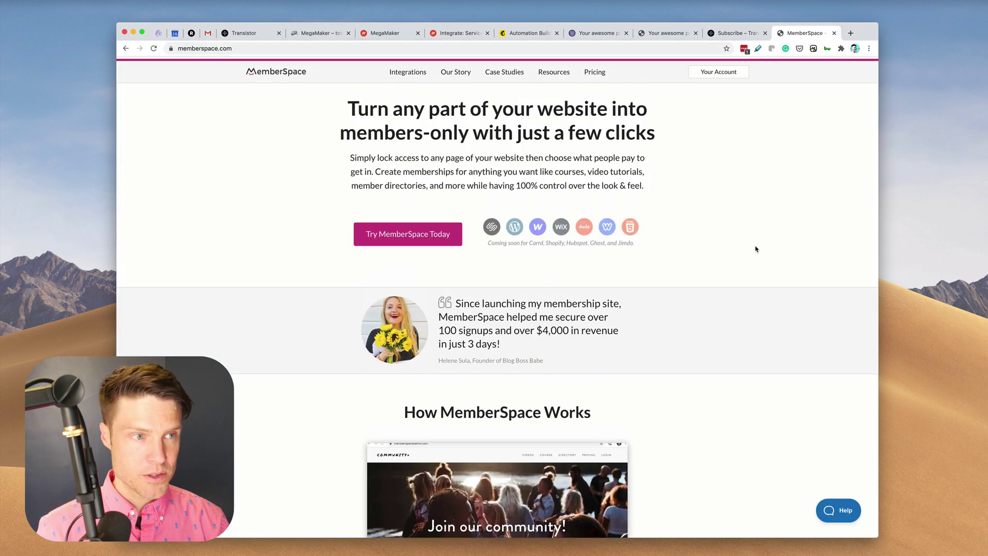
pyautogui.click(850, 33)
pyautogui.write('podia.c')
pyautogui.press('Return')
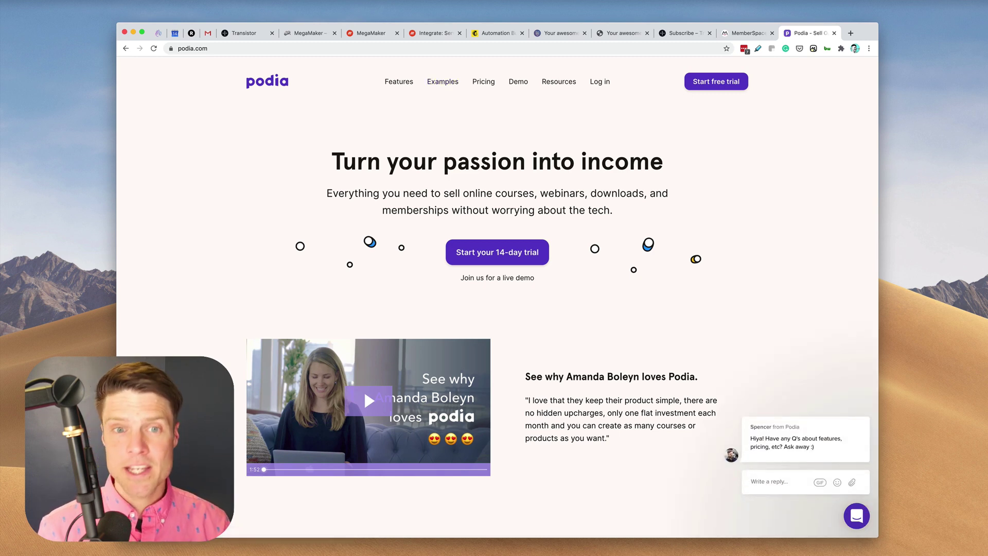
pyautogui.click(560, 33)
# Label the Carrd button 'Add the podcast to your phone' and copy Transistor's private podcast invite link.
pyautogui.click(468, 338)
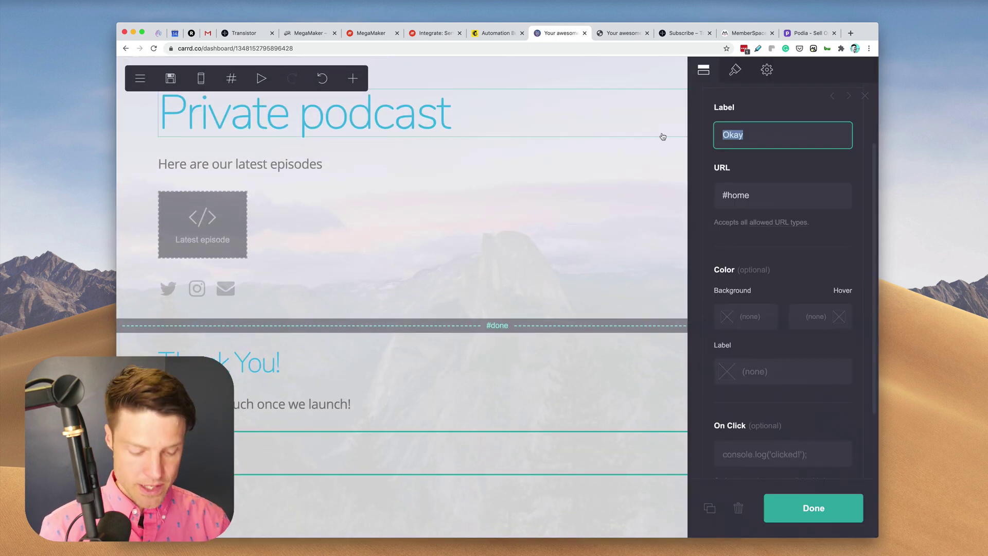
pyautogui.write('Add the podcast to your phone')
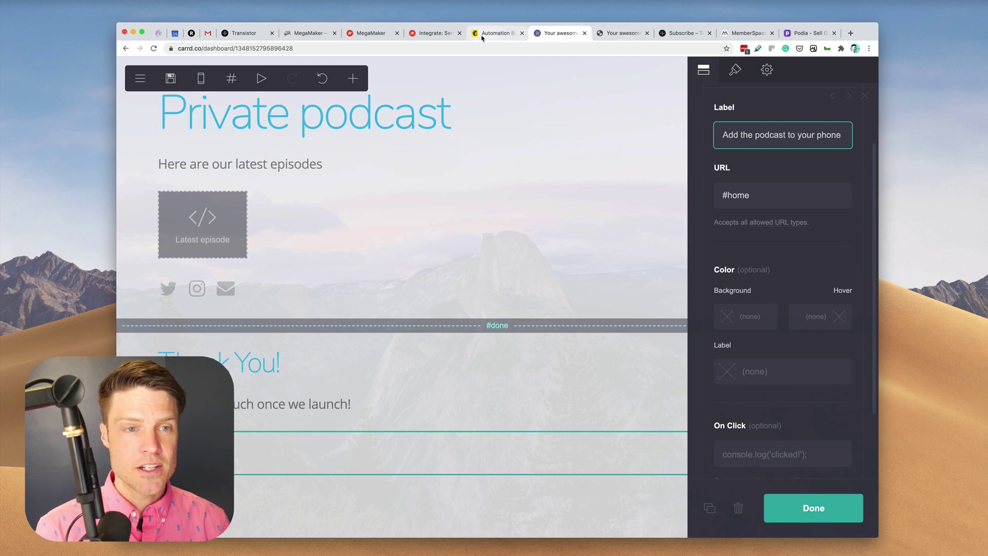
pyautogui.click(243, 33)
pyautogui.click(234, 183)
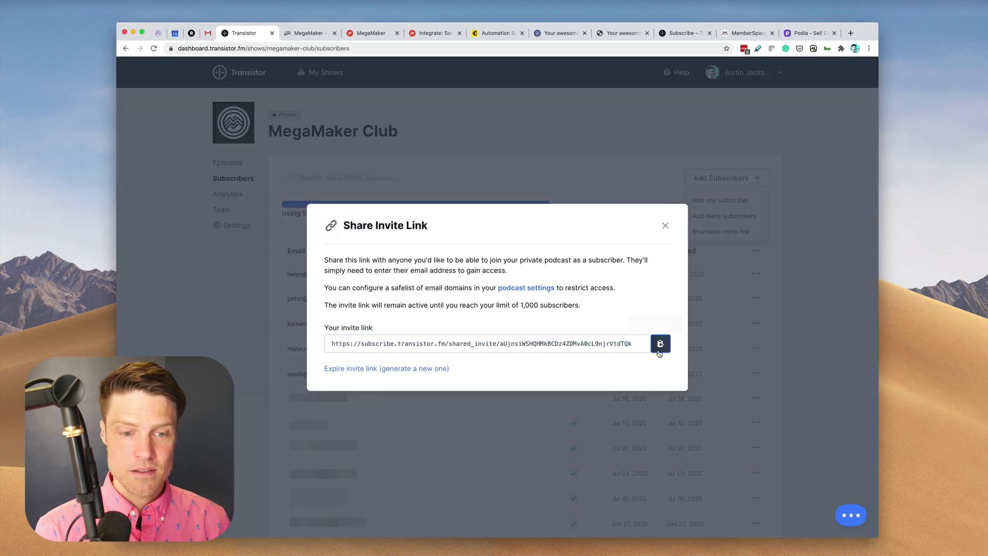
pyautogui.click(660, 343)
pyautogui.click(560, 32)
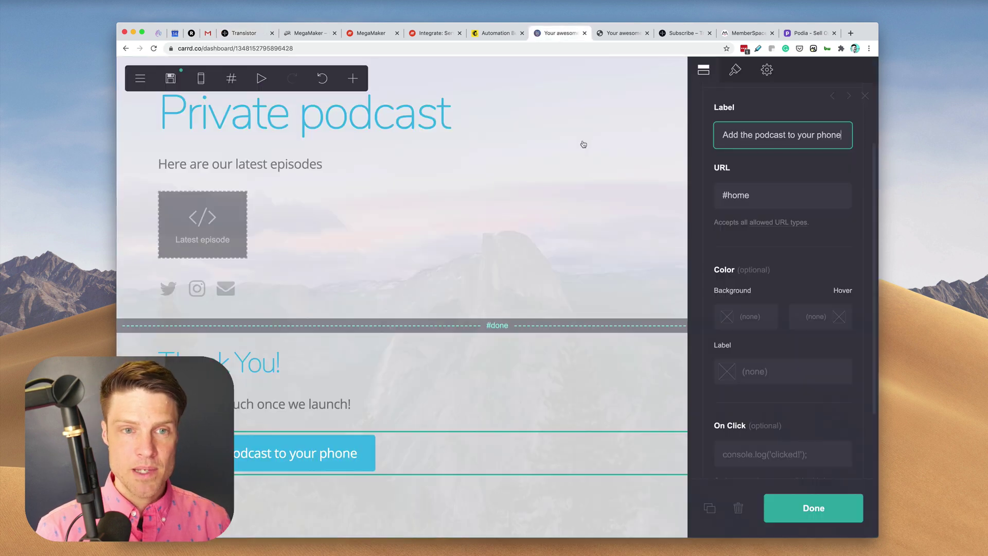
# Point the button's URL at the subscribe.transistor.fm invite link and finish editing.
pyautogui.tripleClick(780, 194)
pyautogui.hotkey('ctrl', 'v')
pyautogui.click(814, 508)
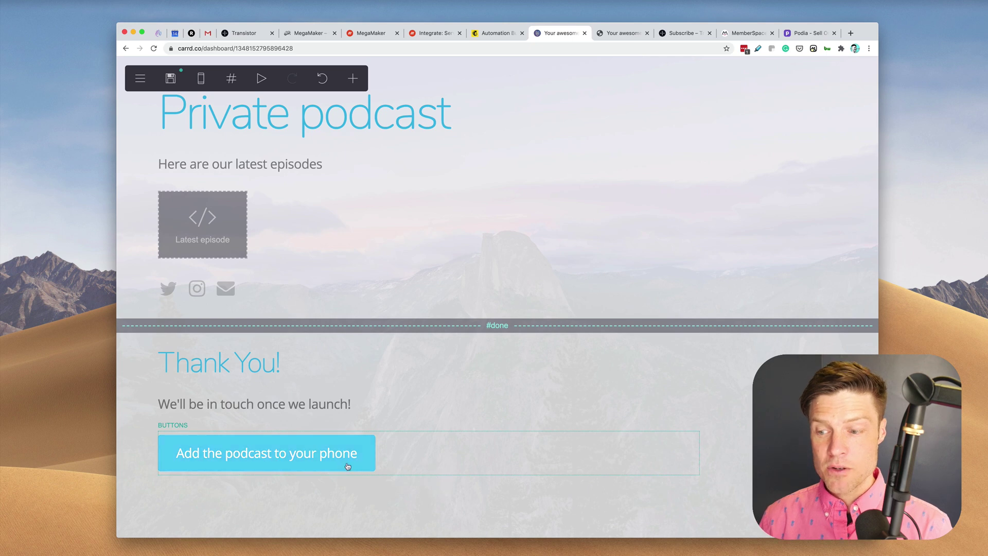